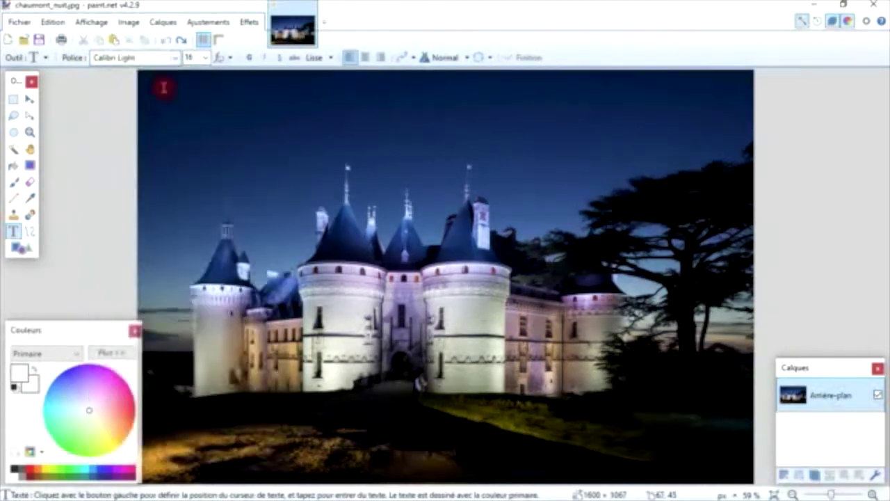
- Write "Chaumont" on the castle photo at size 72 in pinkish red and place it in the upper-left sky
click(205, 58)
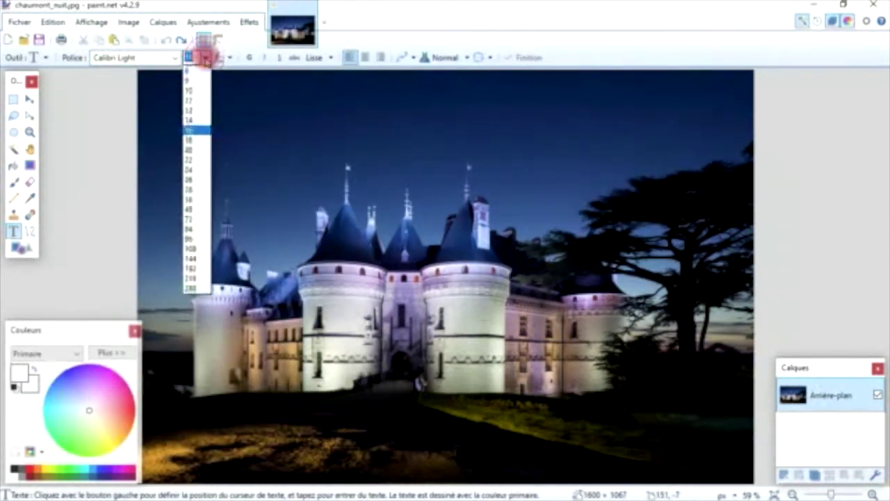
click(199, 219)
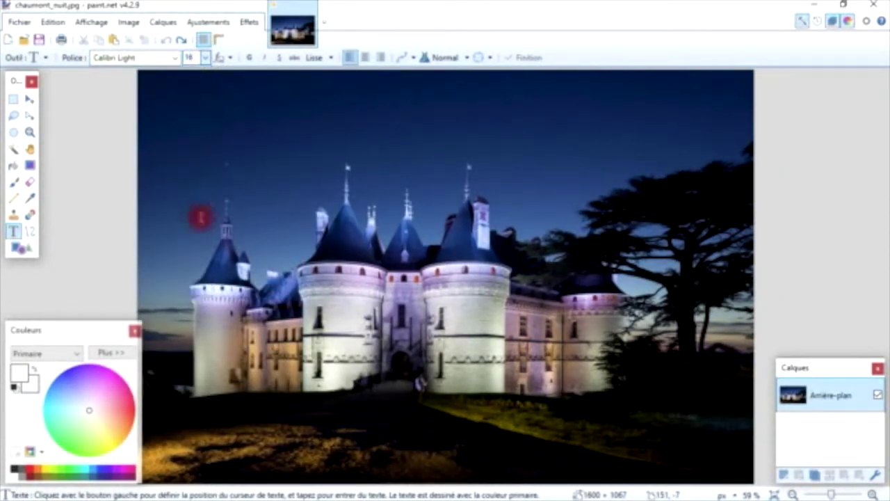
click(128, 413)
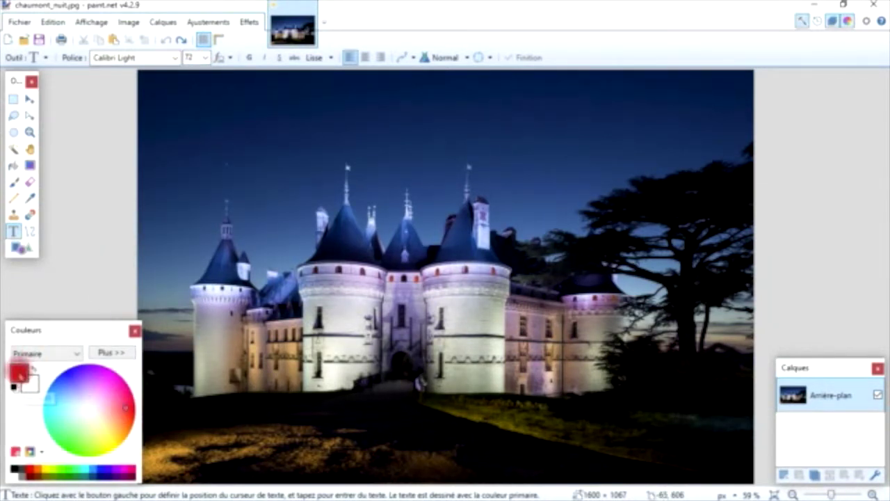
click(369, 439)
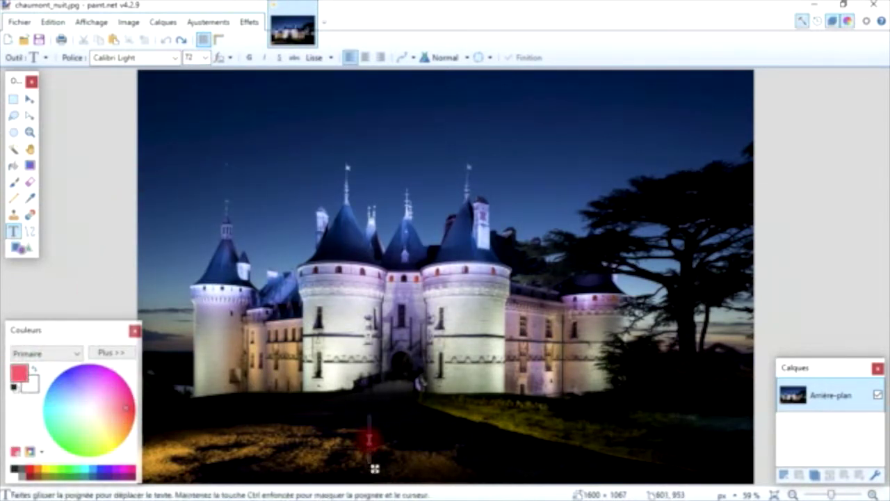
text(C)
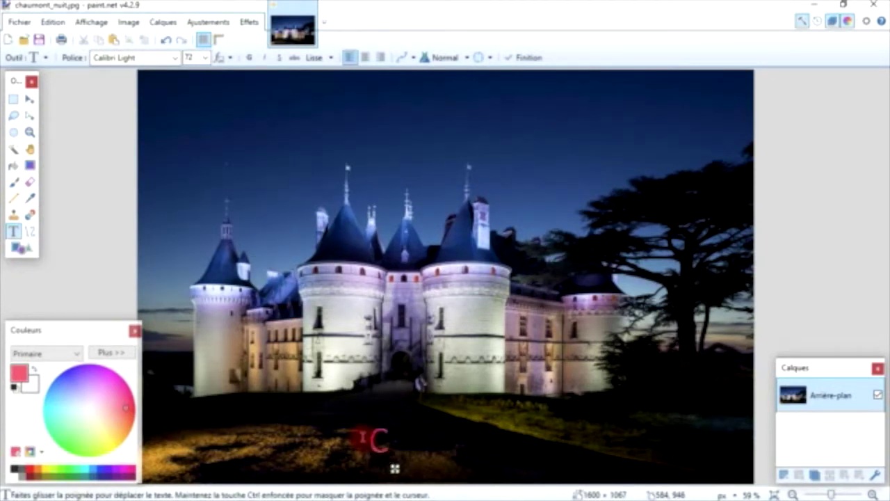
text(haumont)
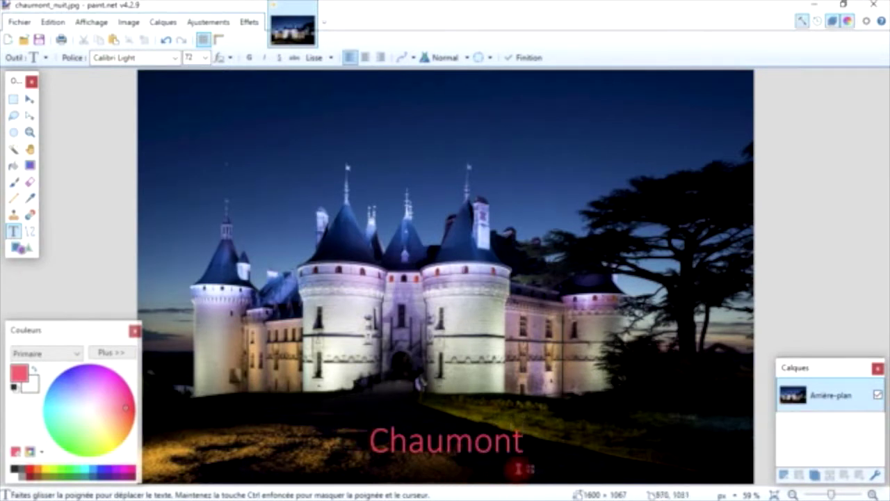
drag(530, 470, 312, 144)
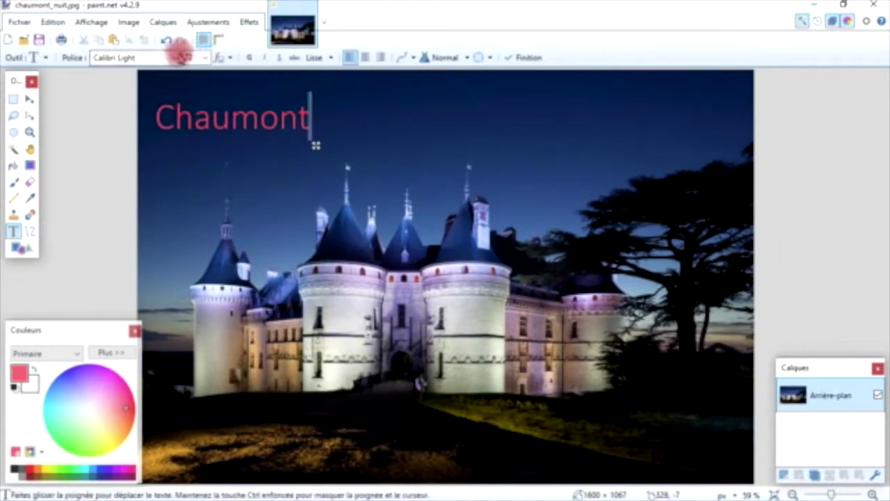
- Format the "Chaumont" text in Brush Script MT at size 96 and choose a different colour for it
click(177, 57)
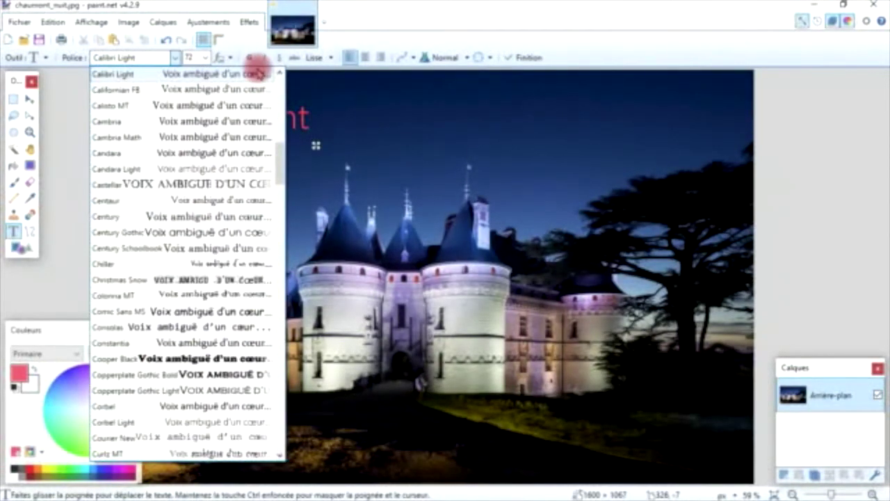
click(279, 72)
click(279, 73)
click(278, 72)
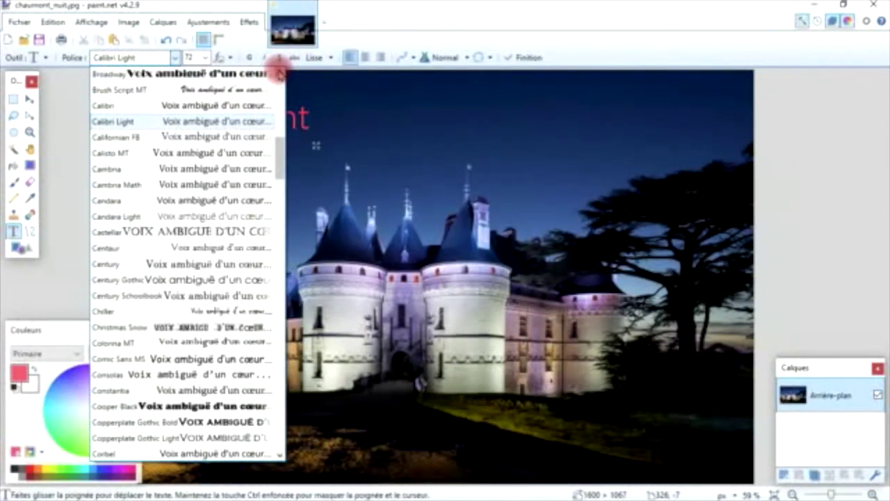
click(234, 89)
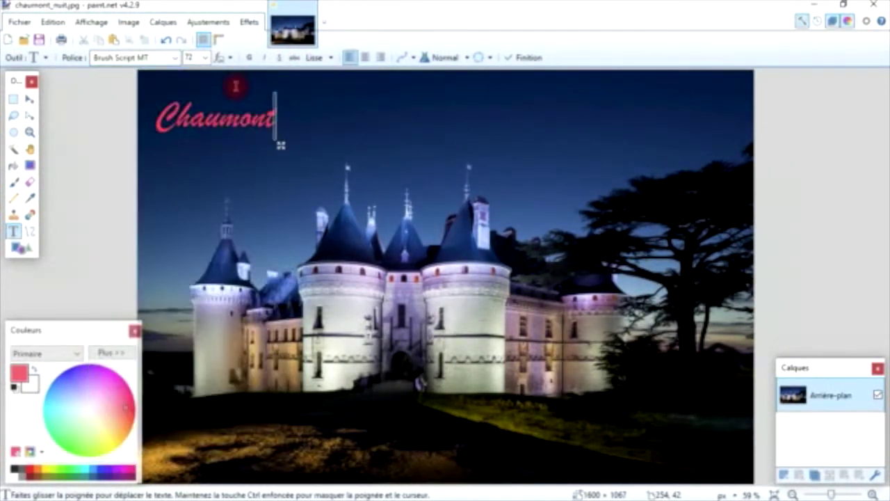
click(205, 57)
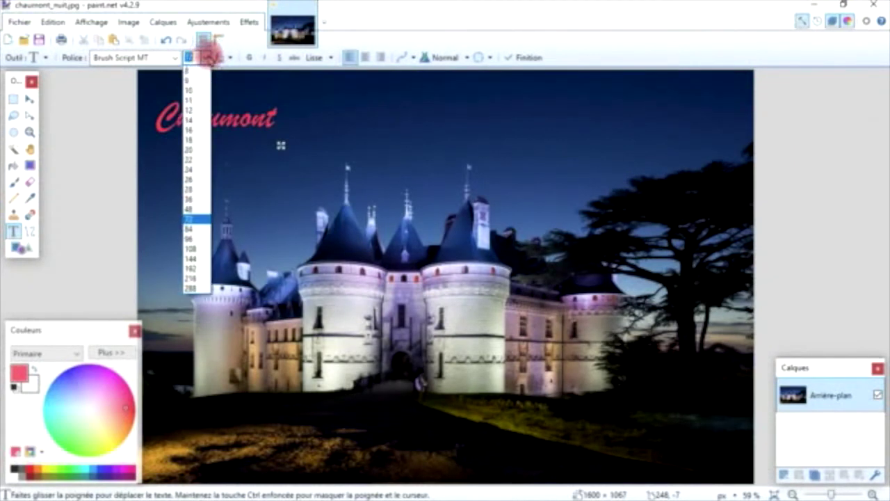
click(198, 237)
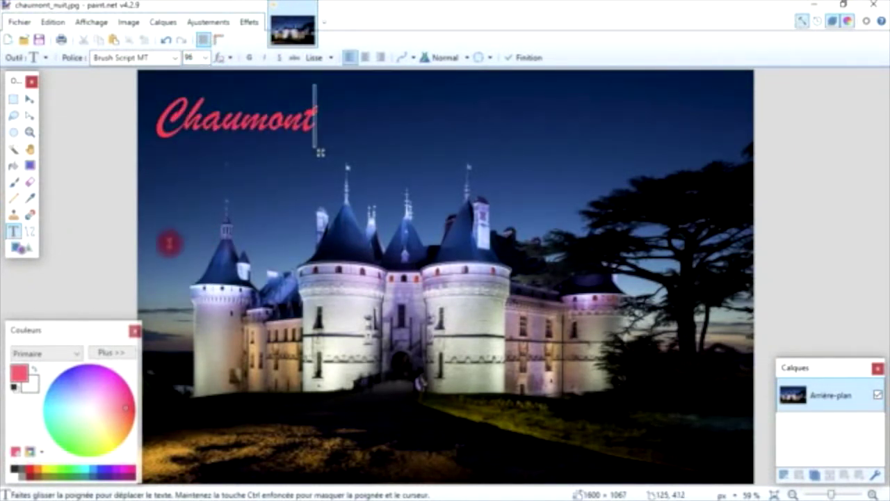
click(119, 444)
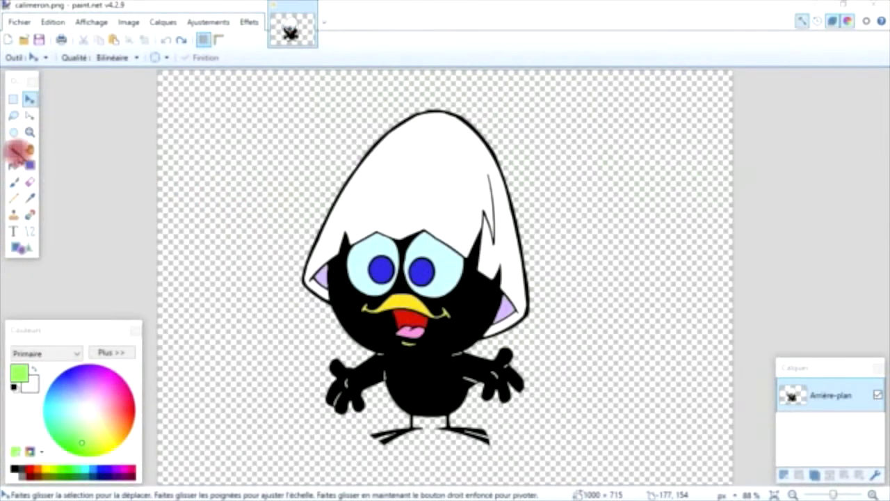
- Select the character's white eggshell with the Magic Wand and fill it with orange using the Paint Bucket
click(16, 149)
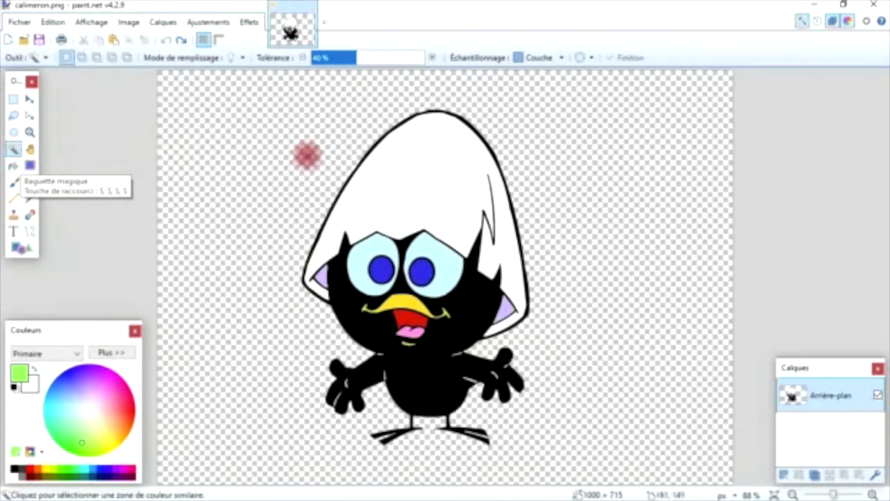
click(406, 164)
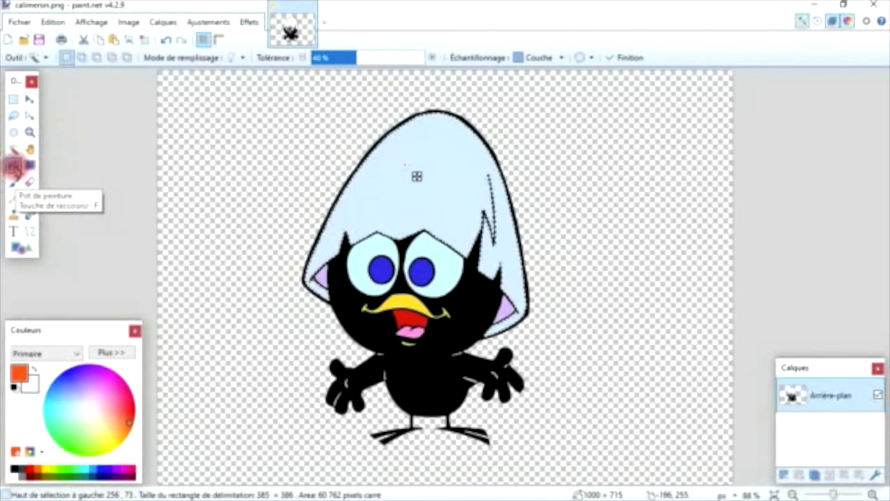
click(14, 165)
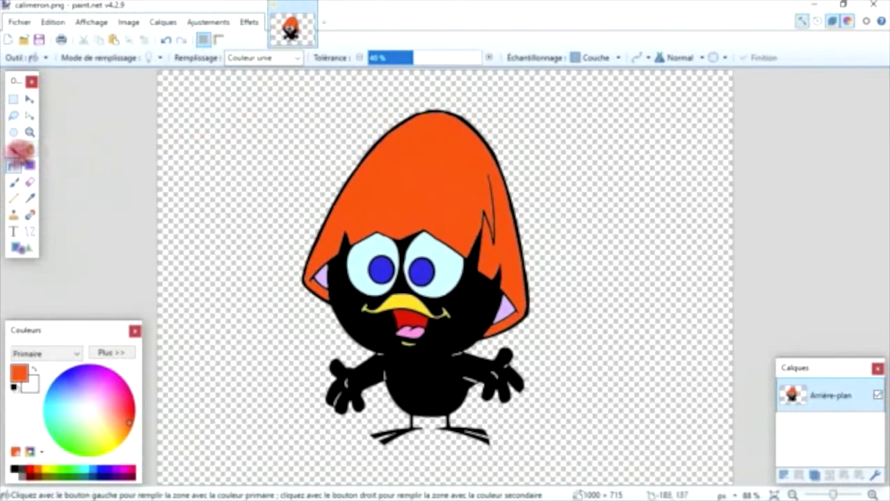
- Select the transparent background around the character with the Magic Wand and fill it with lime green using the Paint Bucket
click(14, 149)
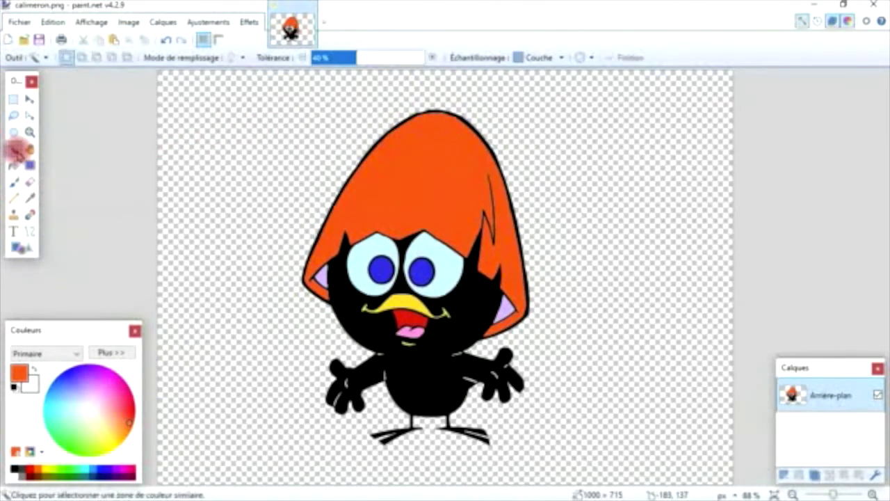
click(218, 132)
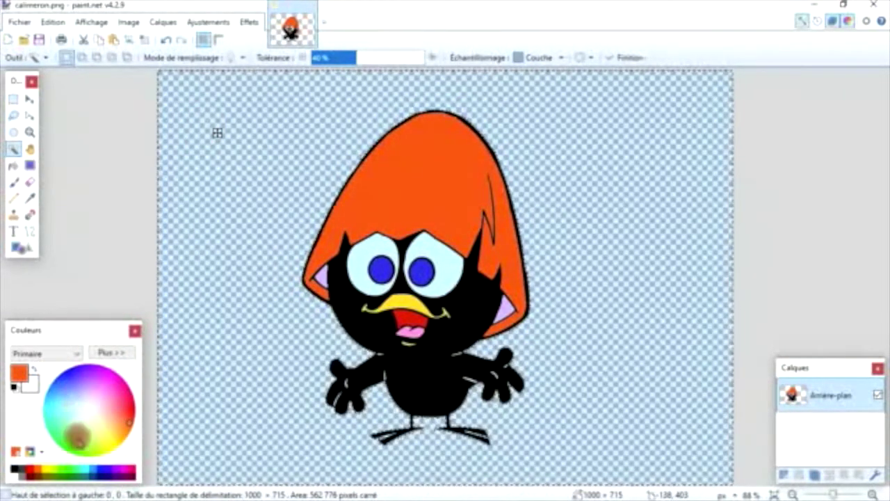
click(94, 450)
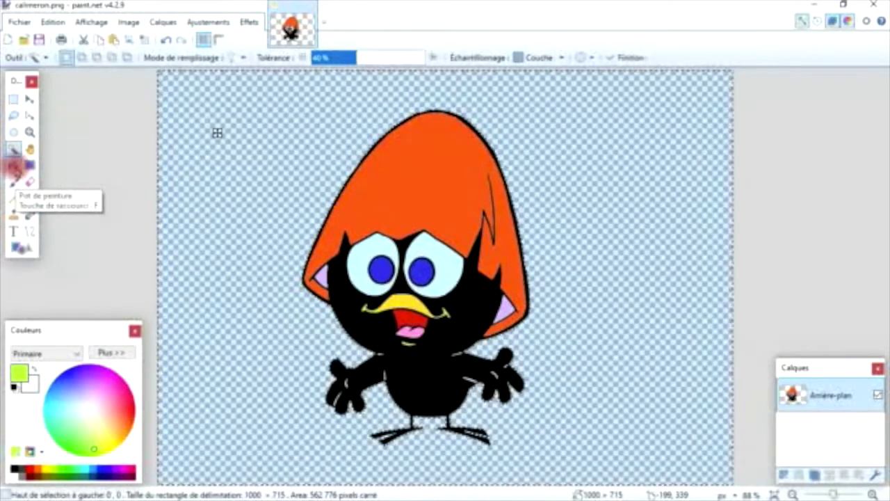
click(14, 166)
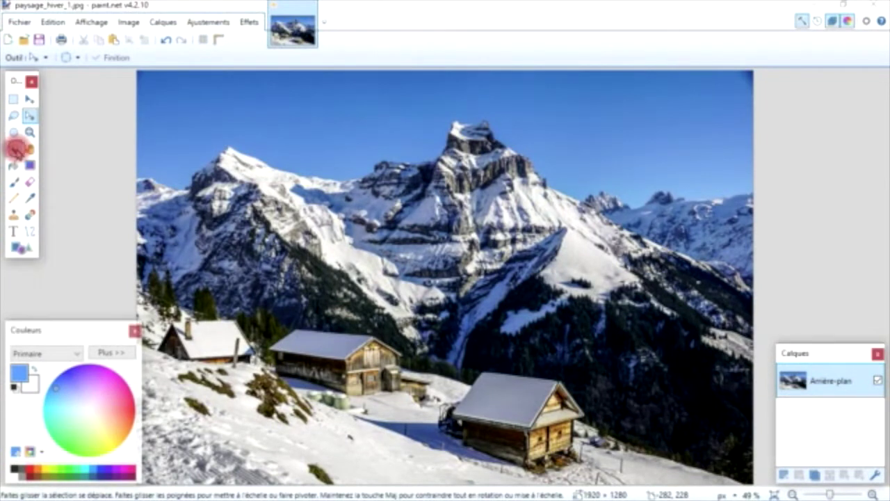
- Select the blue sky above the mountains with the Magic Wand and delete it
click(15, 147)
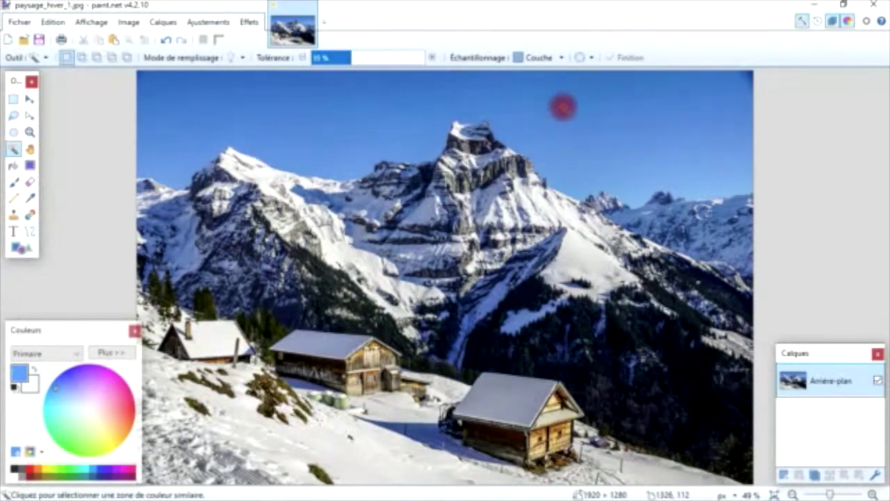
click(563, 108)
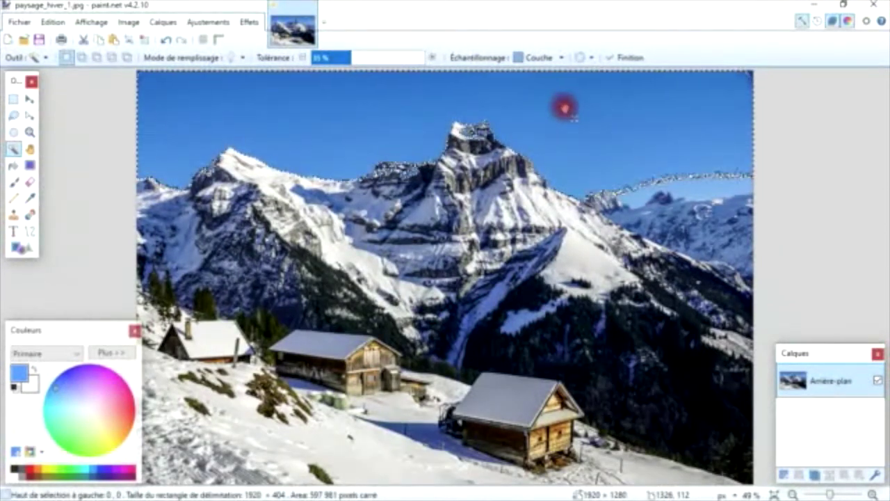
key(Delete)
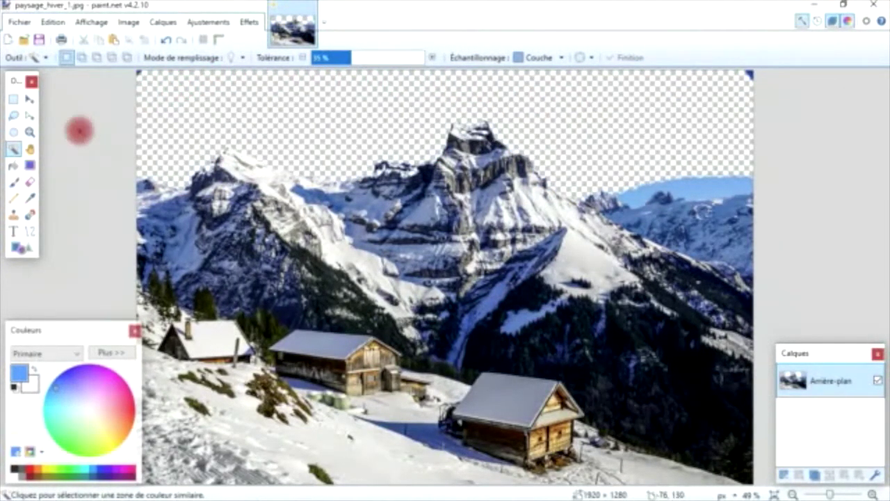
- Paint the emptied sky area above the mountains bright blue with the Recolor tool at a brush width of 450
click(30, 216)
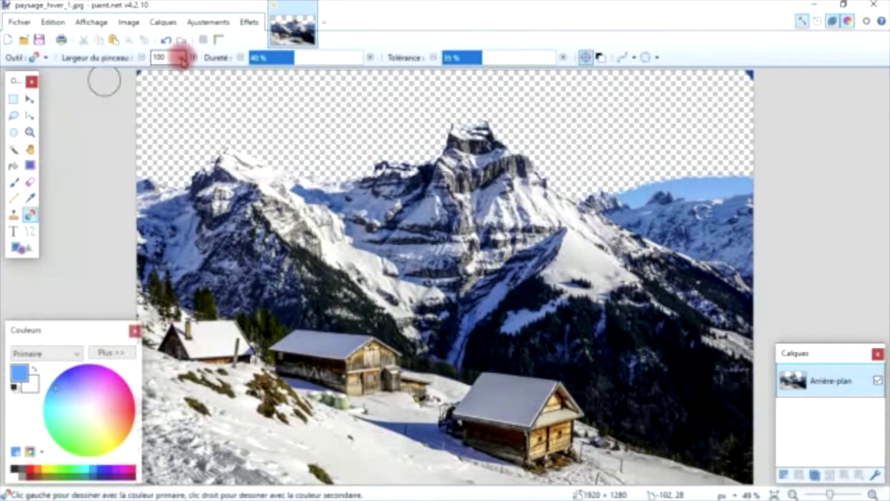
click(183, 57)
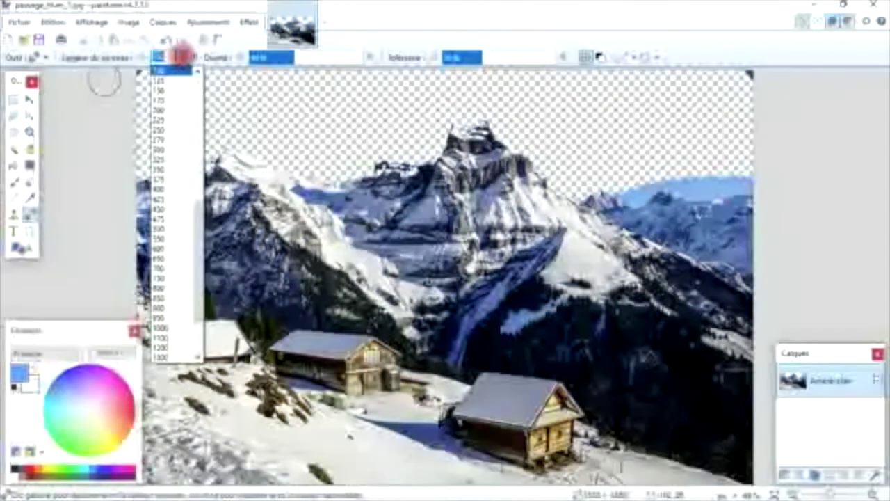
click(180, 207)
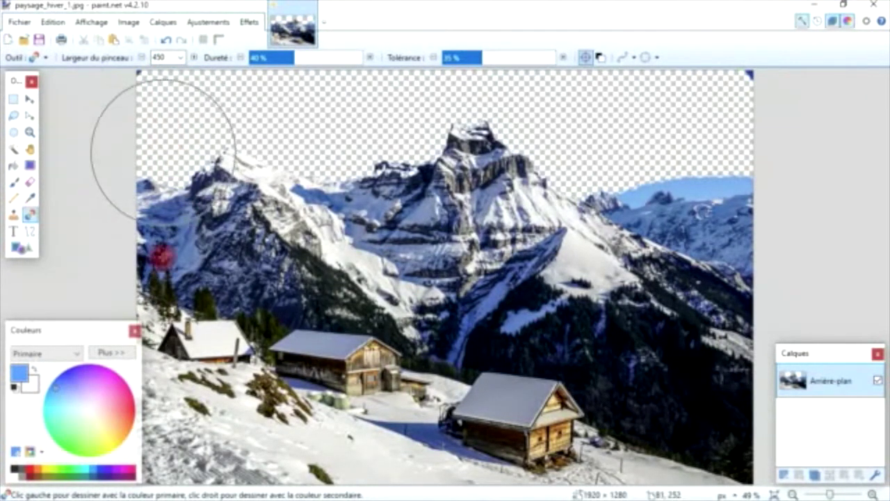
click(20, 375)
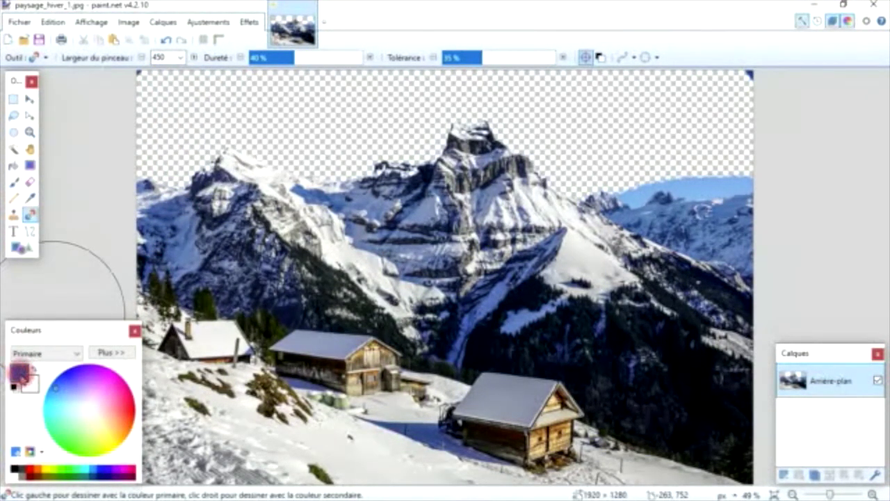
mouse_move(109, 212)
mouse_down()
mouse_move(161, 116)
mouse_move(167, 143)
mouse_move(208, 155)
mouse_move(306, 151)
mouse_move(383, 167)
mouse_move(455, 143)
mouse_move(512, 171)
mouse_move(611, 187)
mouse_move(687, 179)
mouse_move(716, 127)
mouse_move(663, 108)
mouse_move(372, 105)
mouse_move(255, 91)
mouse_move(178, 100)
mouse_up()
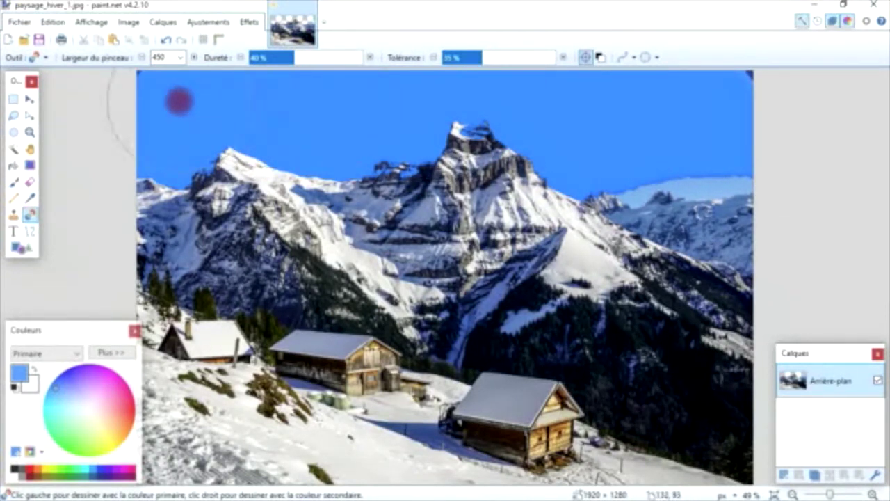
- Add a light yellow sun in the sky's upper-right area with the Recolor tool at a brush width of 100
click(180, 57)
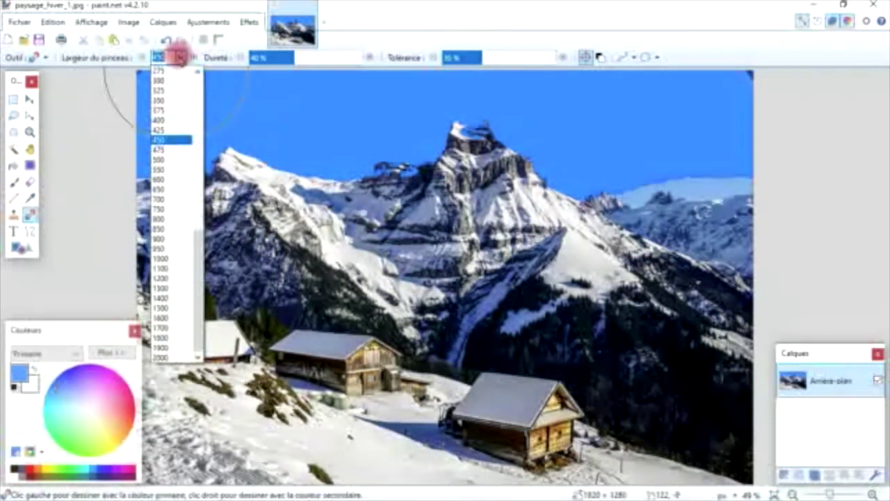
scroll(179, 109, up, 5)
click(174, 117)
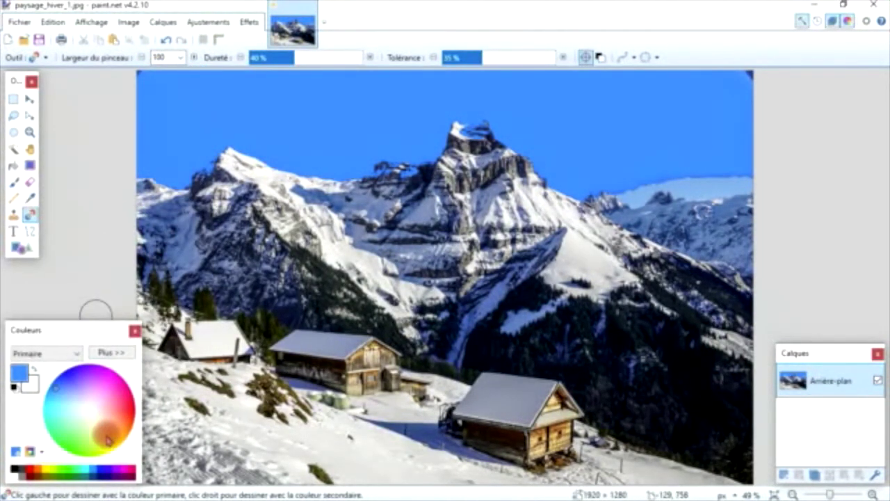
click(106, 432)
click(19, 372)
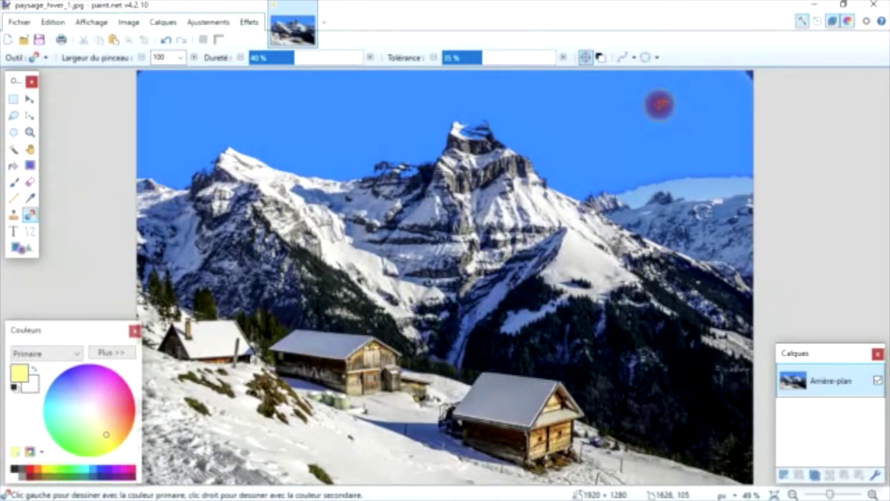
click(659, 104)
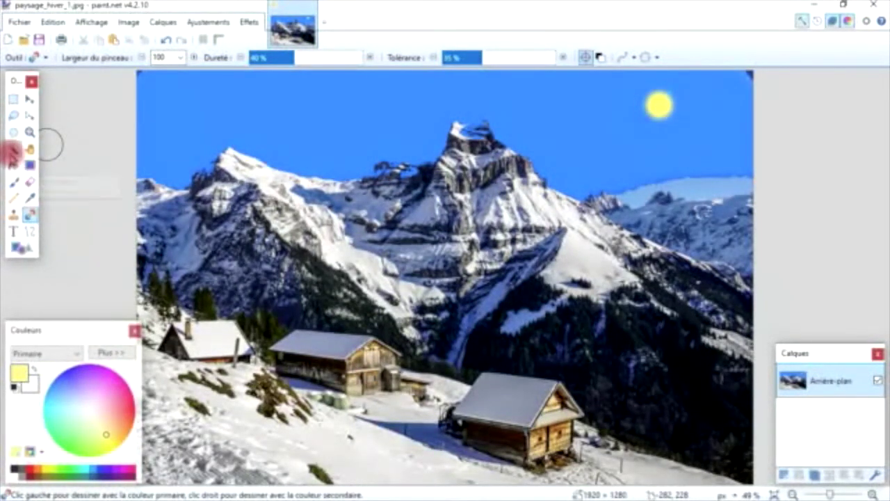
- Whiten the central mountain's rocky face with the Recolor tool, using white at a brush width of 200
click(12, 148)
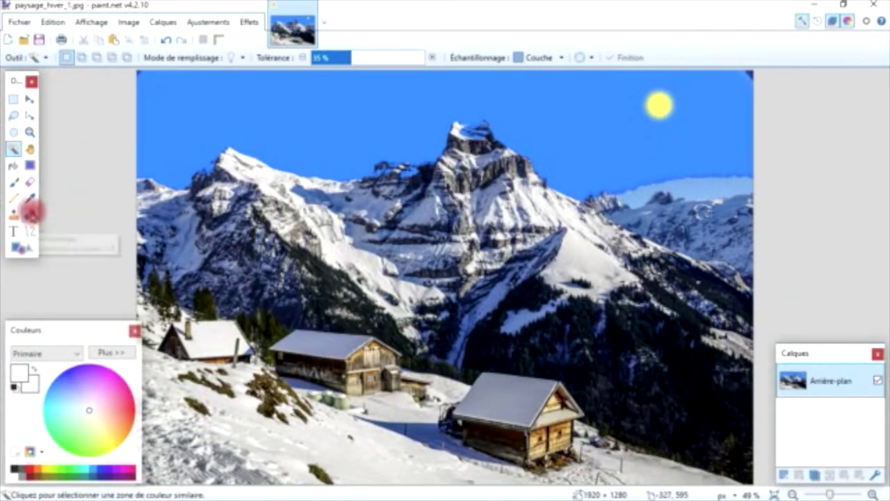
click(31, 210)
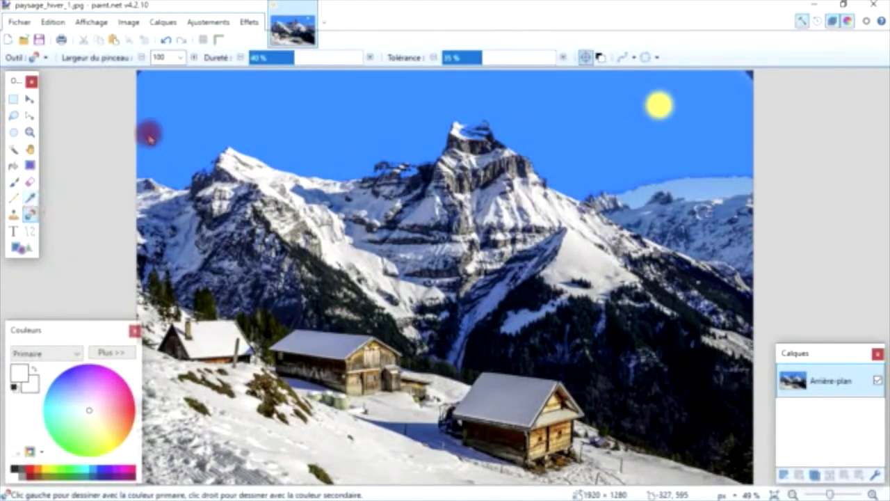
click(180, 57)
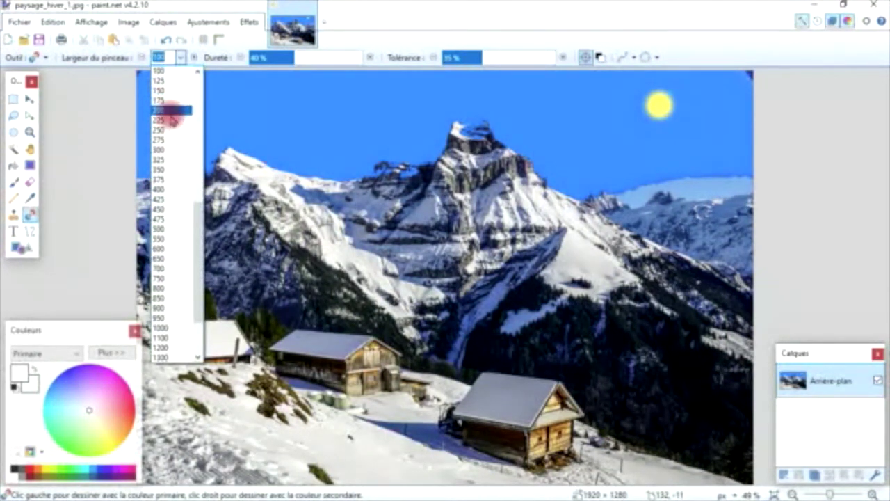
click(171, 110)
mouse_move(439, 221)
mouse_down()
mouse_move(449, 190)
mouse_move(499, 178)
mouse_move(502, 206)
mouse_move(465, 278)
mouse_move(427, 272)
mouse_move(501, 243)
mouse_move(479, 237)
mouse_up()
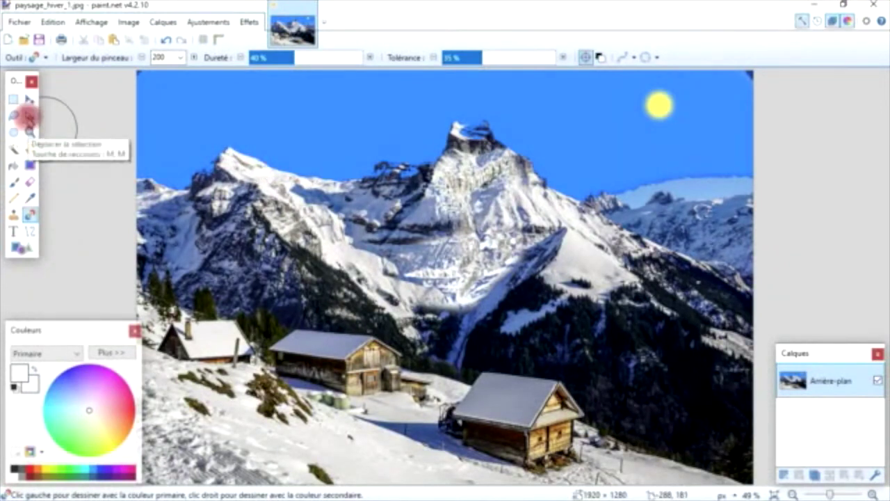
click(27, 116)
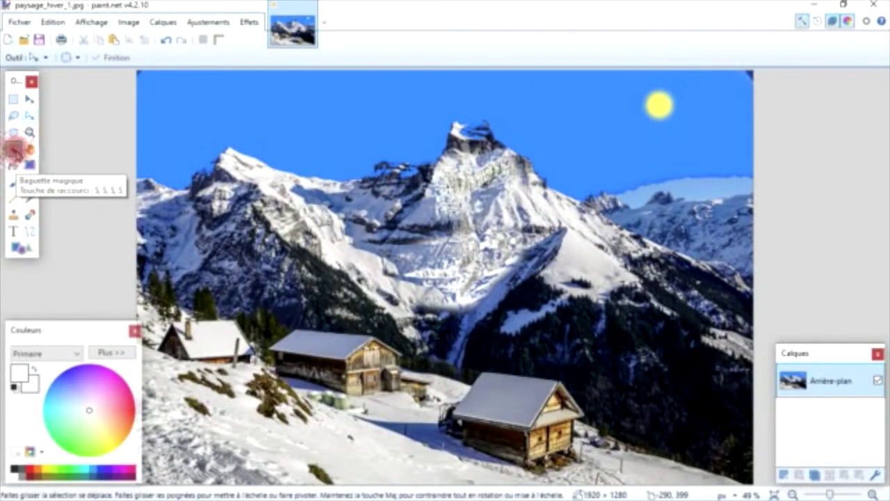
- Select the roof of the nearest chalet with the Magic Wand and paint it light green with the Recolor tool at a brush width of 150
click(14, 149)
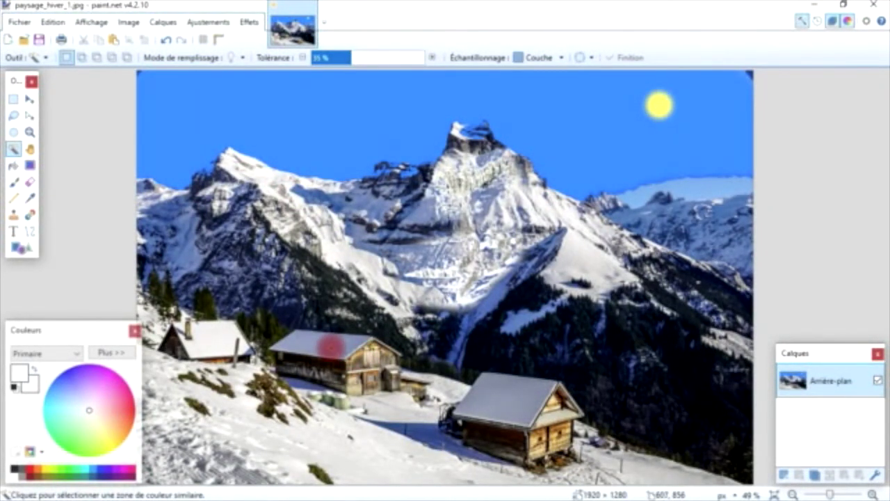
click(498, 390)
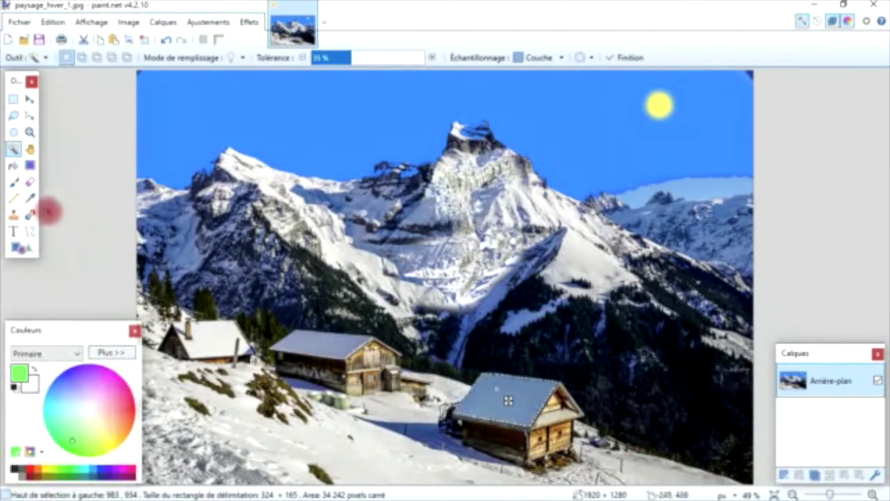
click(30, 212)
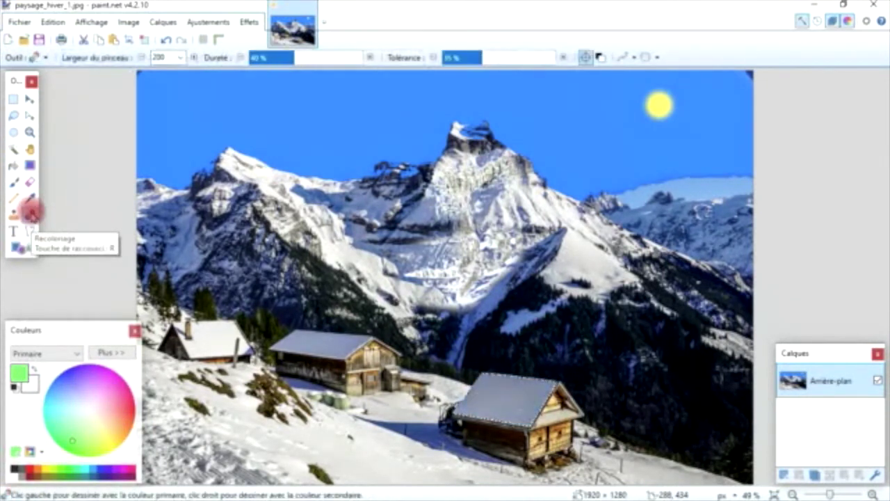
click(181, 57)
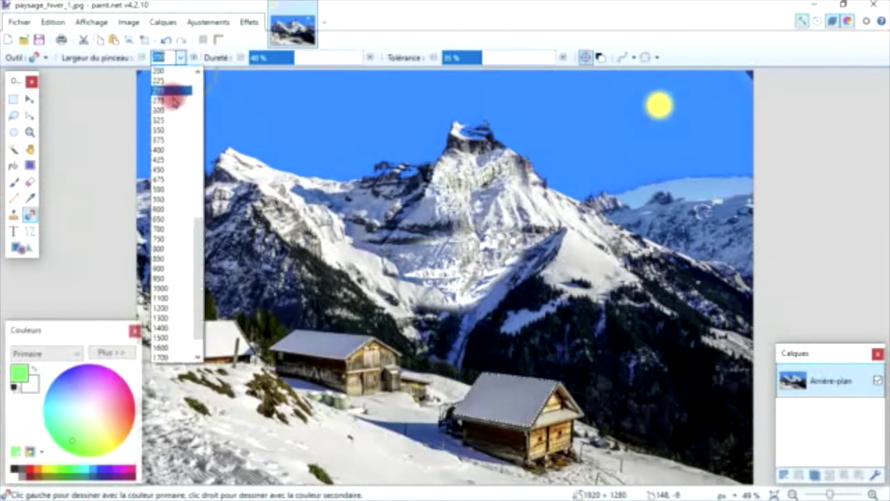
scroll(172, 96, up, 1)
click(173, 110)
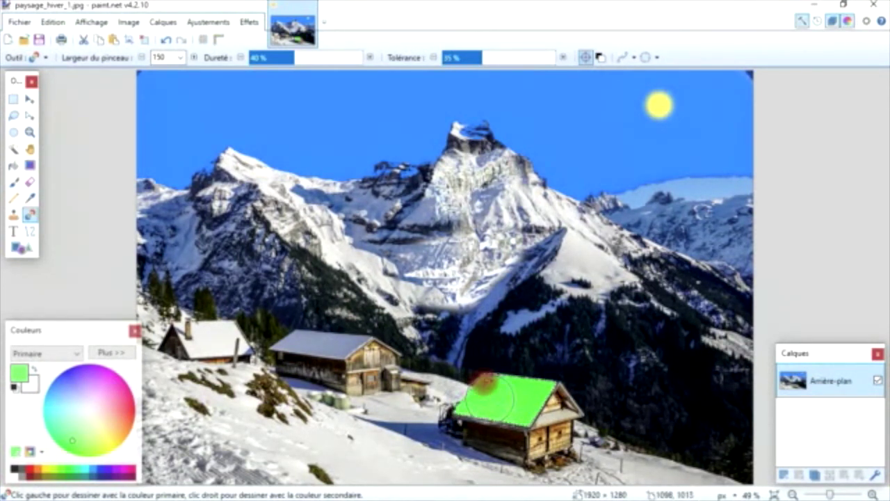
click(32, 115)
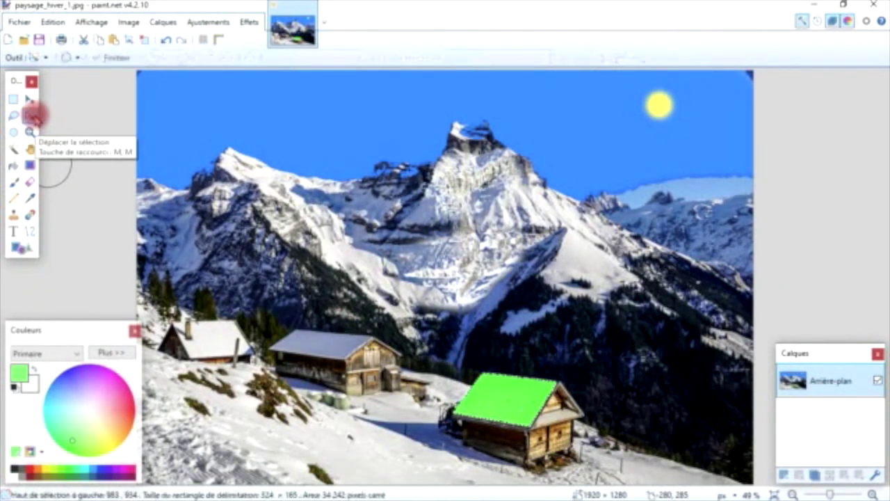